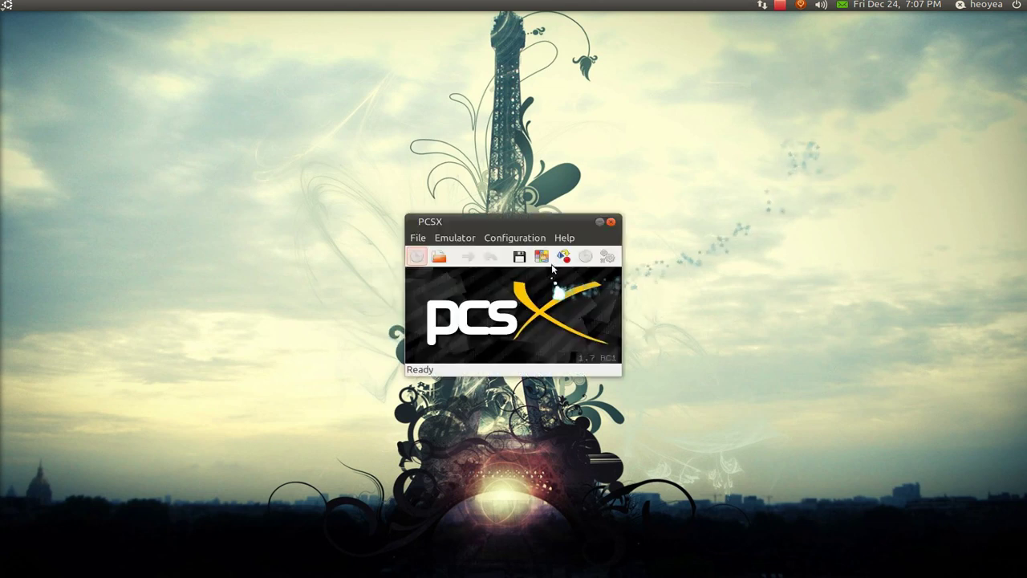
View the emulator's version and credits information in a window moved clear of the main one, and close it.
{"action": "left_click", "coordinate": [564, 238]}
{"action": "left_click", "coordinate": [575, 252]}
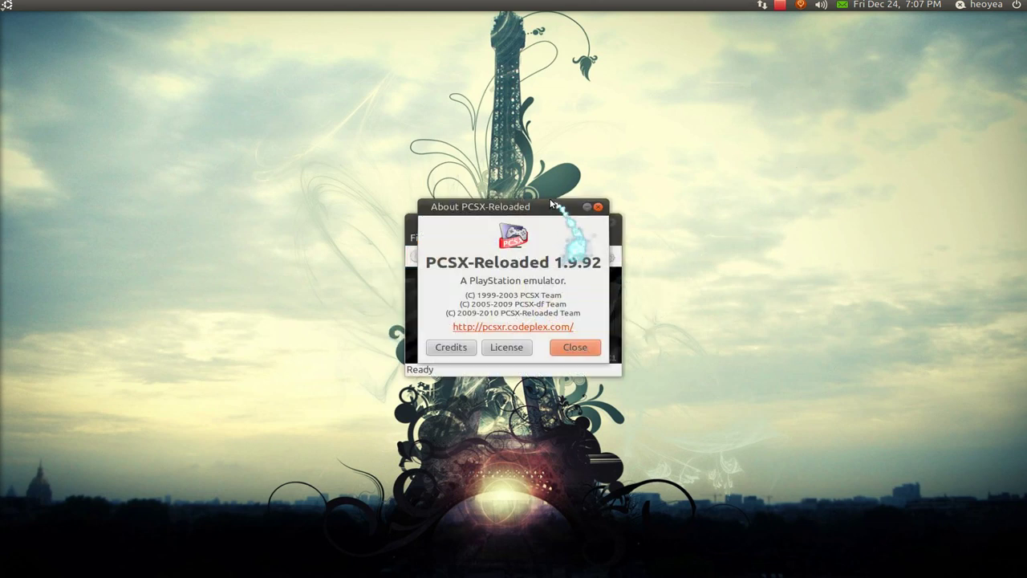
{"action": "left_click_drag", "start_coordinate": [546, 207], "coordinate": [792, 219]}
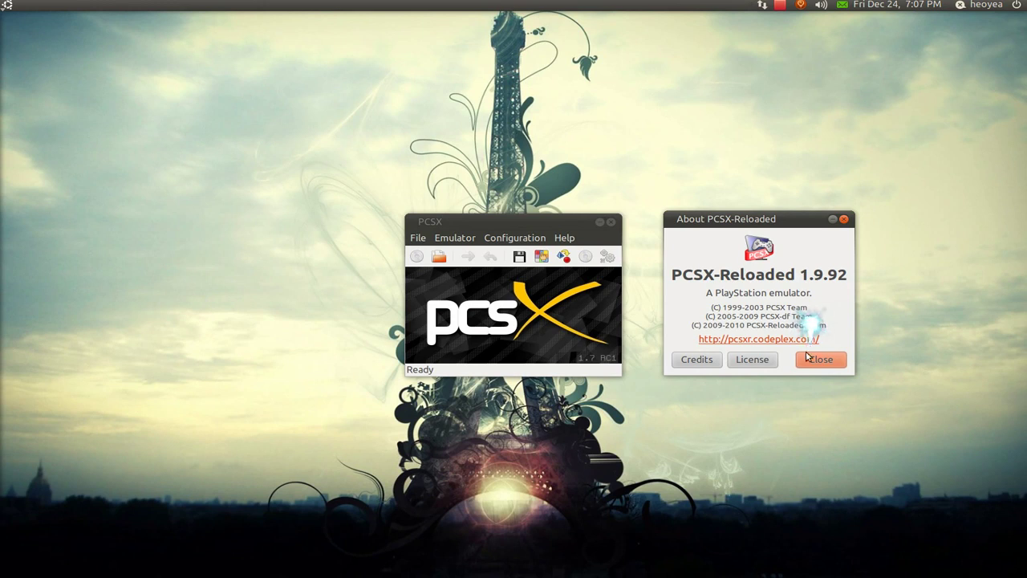
{"action": "left_click", "coordinate": [810, 358]}
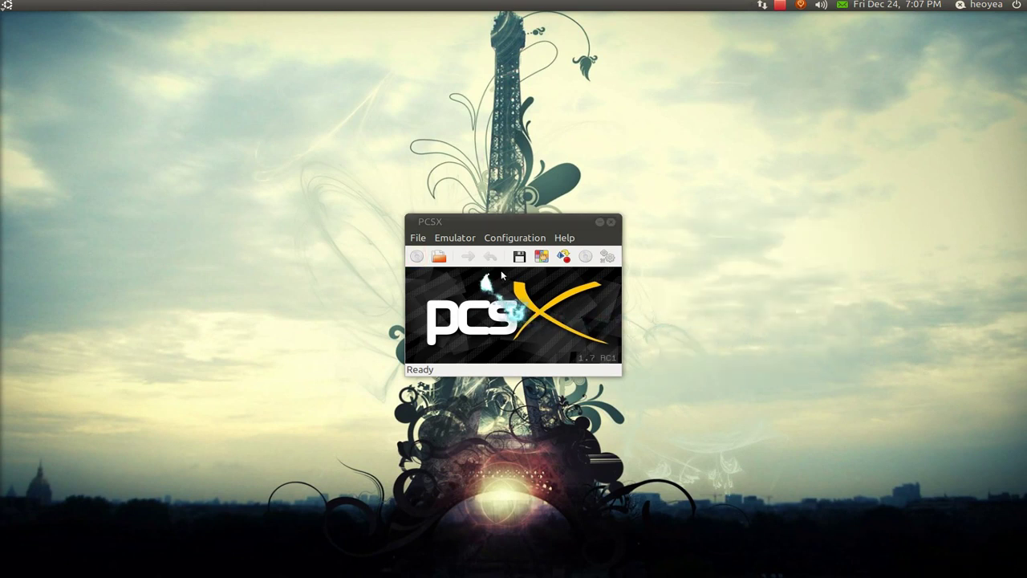
Open the plugins and BIOS configuration and place its window beside the main emulator window.
{"action": "left_click", "coordinate": [518, 238]}
{"action": "left_click", "coordinate": [527, 252]}
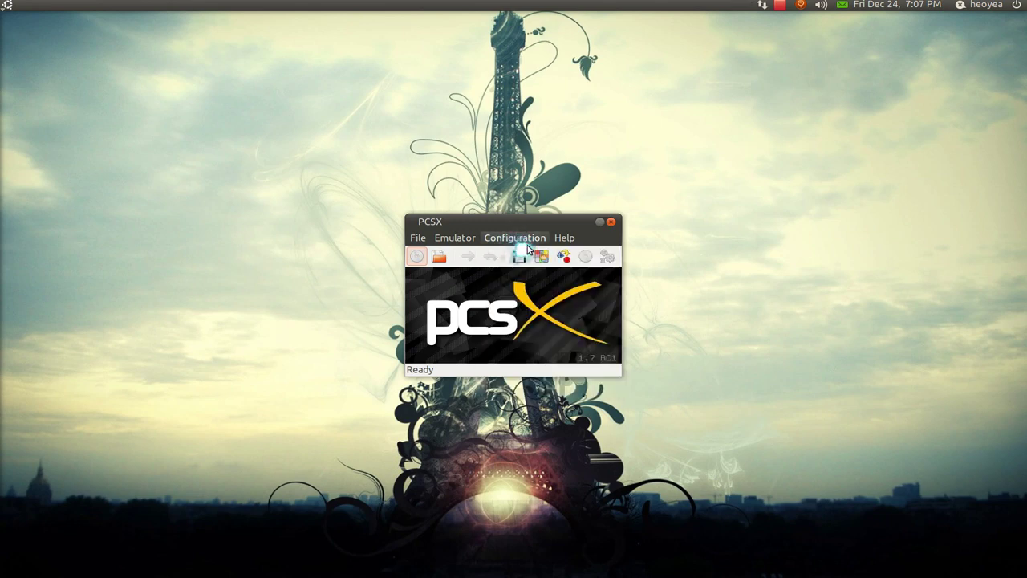
{"action": "left_click_drag", "start_coordinate": [562, 176], "coordinate": [836, 176]}
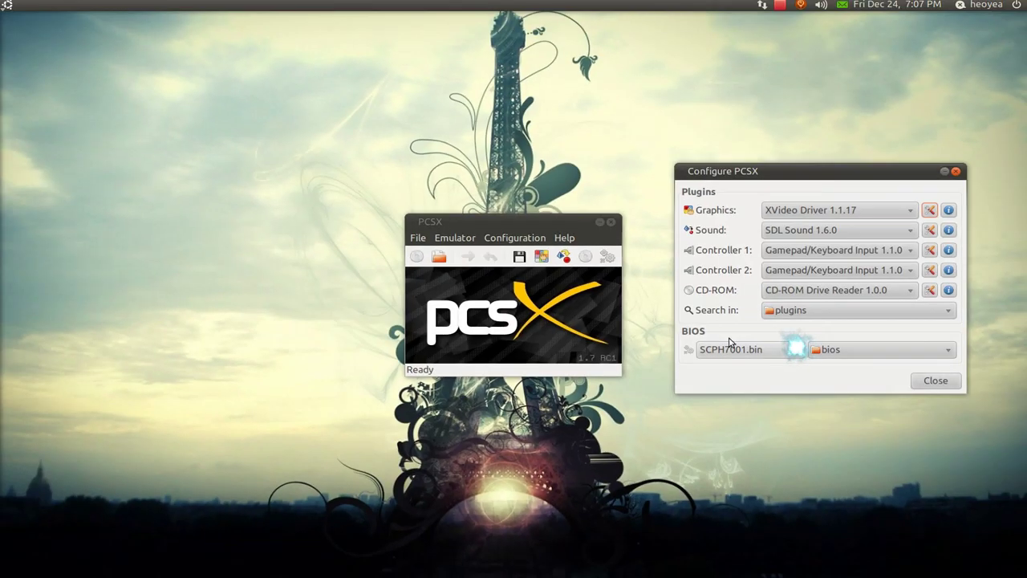
Switch to the web browser, search Google for "psx bios", and dismiss the browser window after viewing the results.
{"action": "mouse_move", "coordinate": [2, 213]}
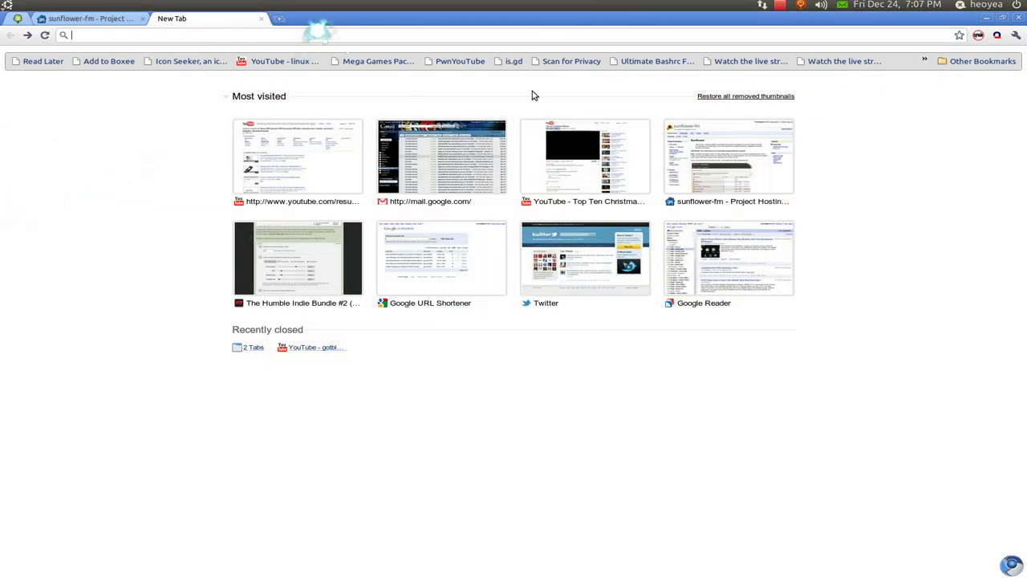
{"action": "type", "text": "psx"}
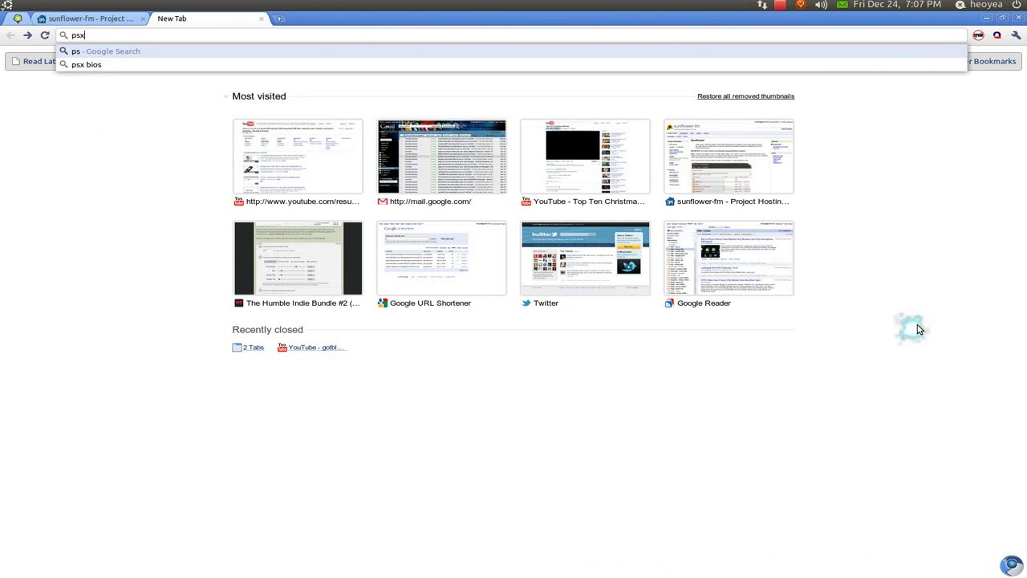
{"action": "type", "text": " bios"}
{"action": "key", "text": "Return"}
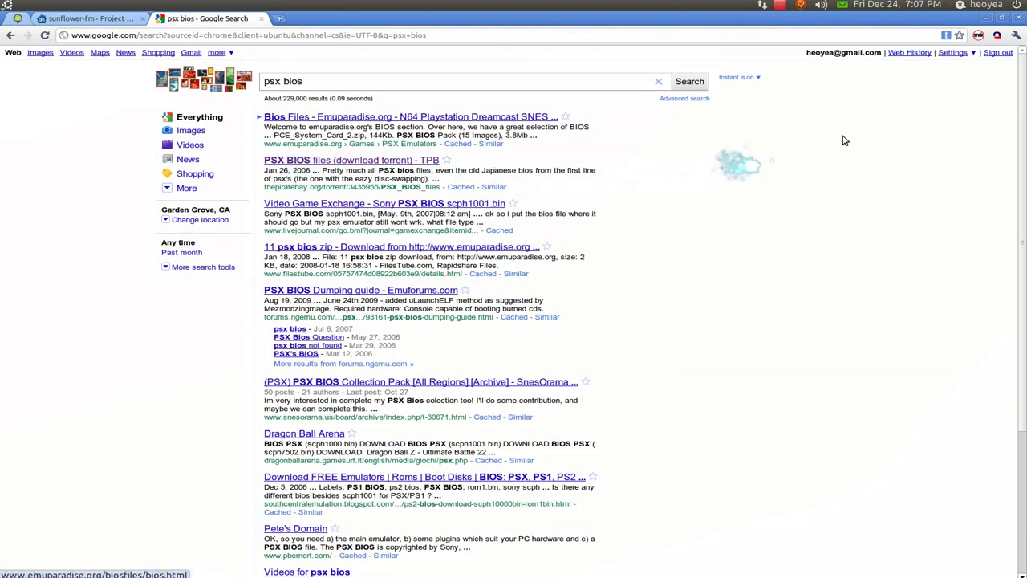
{"action": "left_click", "coordinate": [1015, 18]}
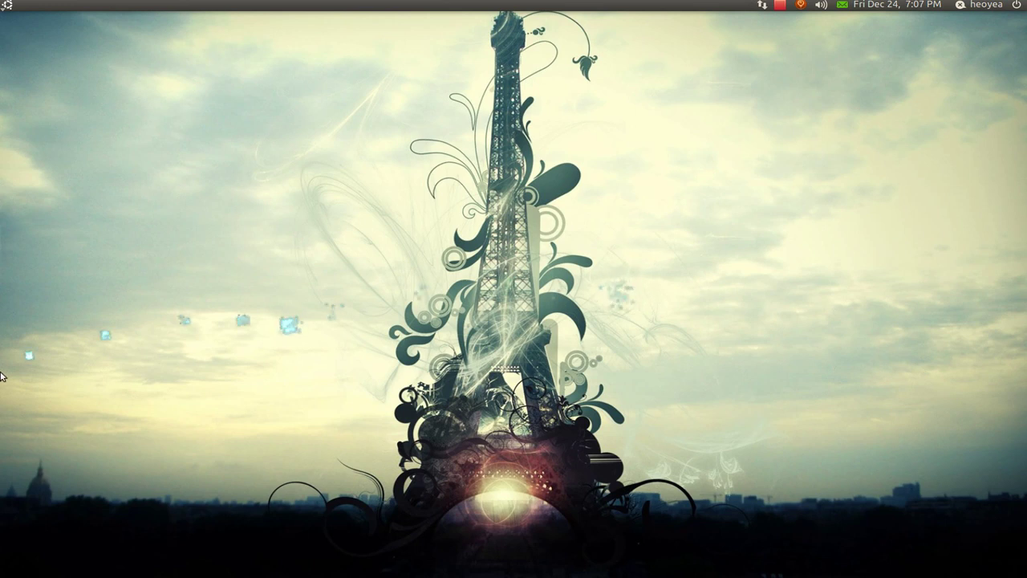
Open the home folder in the file manager, show hidden files, and go to the .pcsx/bios folder.
{"action": "mouse_move", "coordinate": [4, 288]}
{"action": "left_click", "coordinate": [14, 268]}
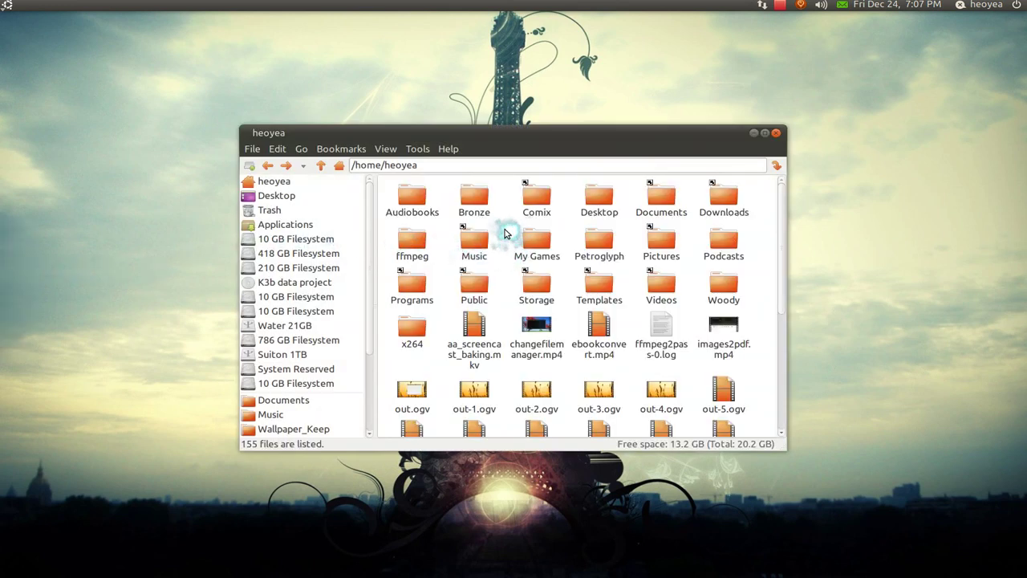
{"action": "key", "text": "ctrl+h"}
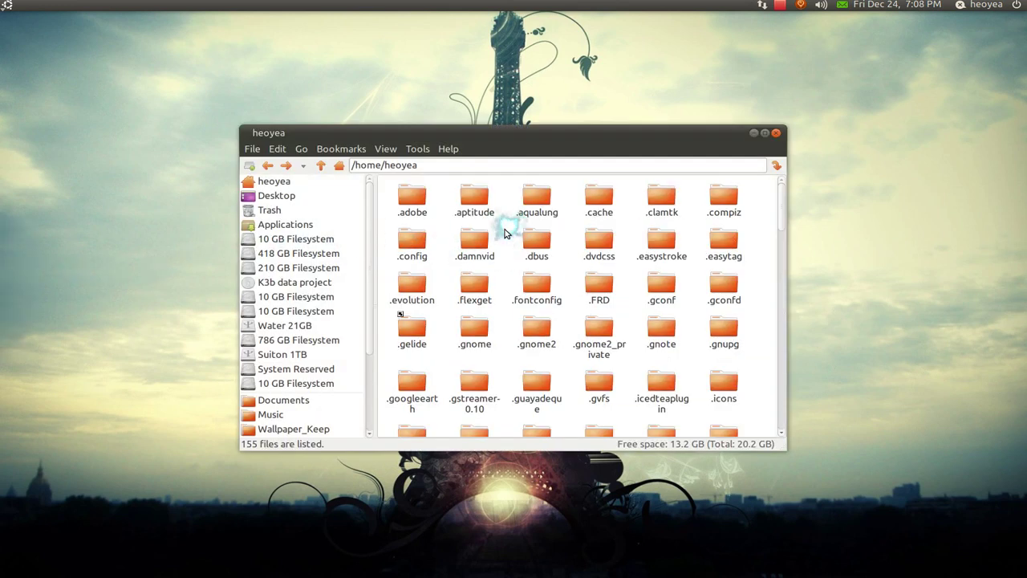
{"action": "type", "text": ".pc"}
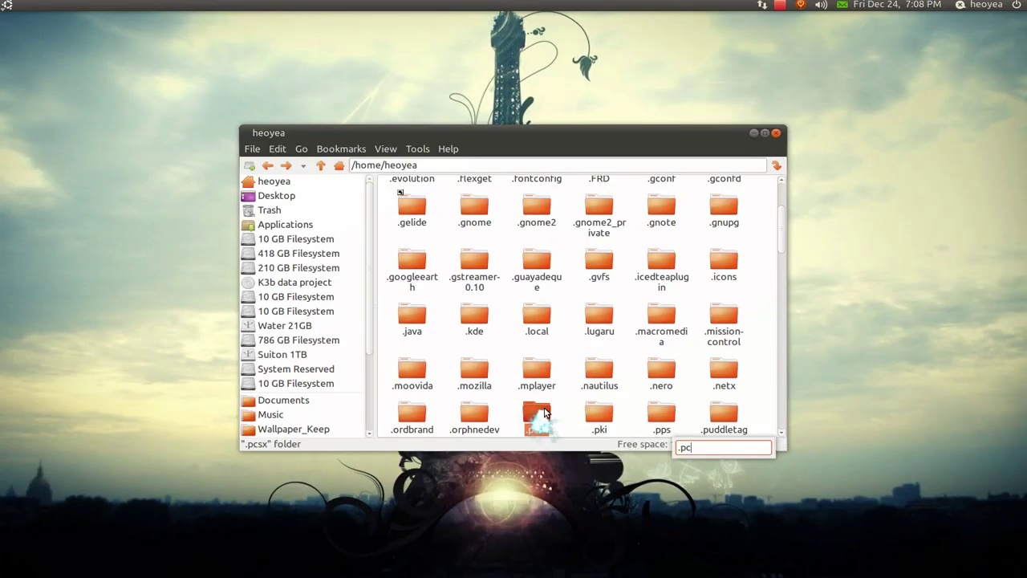
{"action": "double_click", "coordinate": [543, 412]}
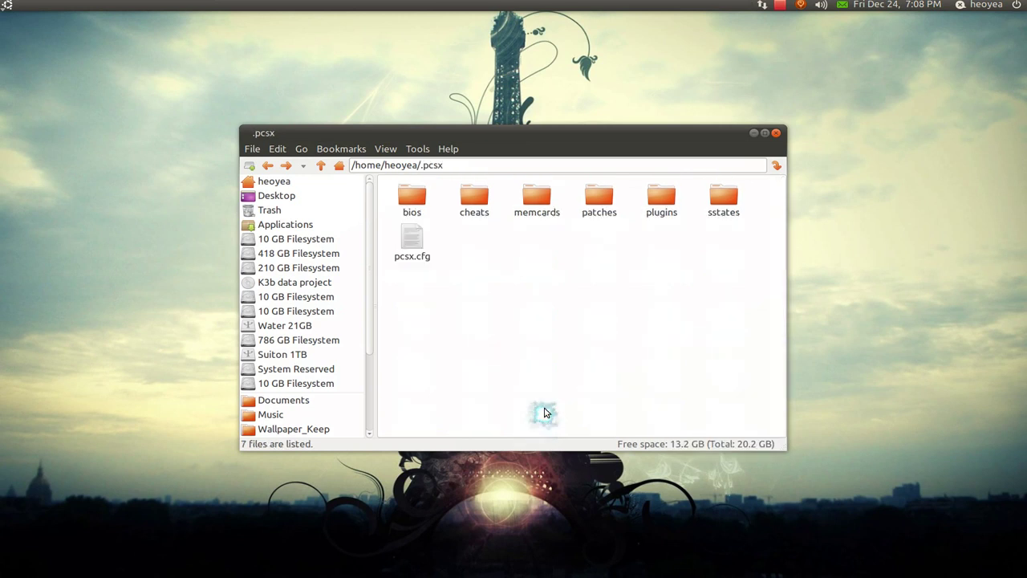
{"action": "double_click", "coordinate": [413, 203]}
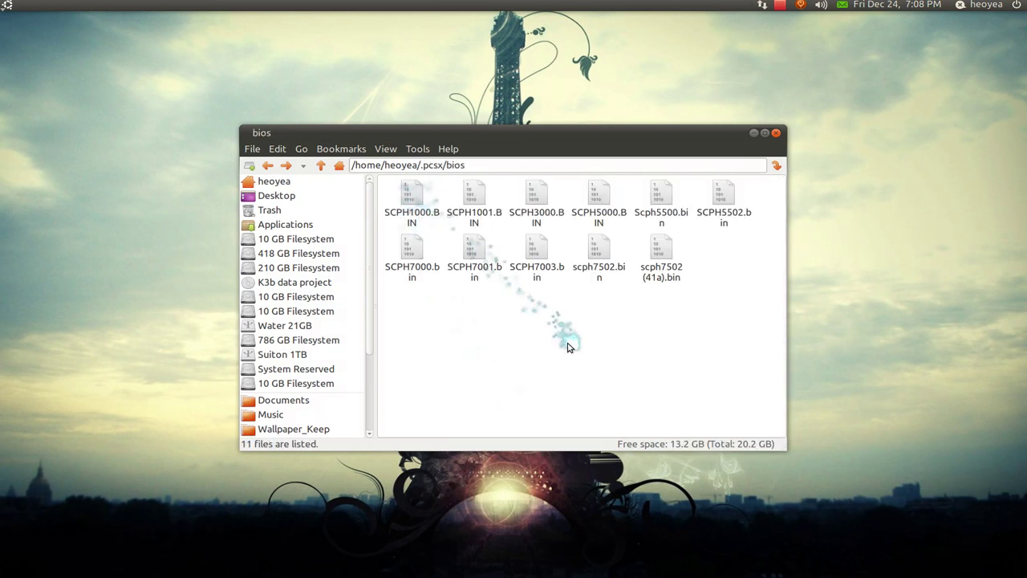
Find the BIOS PSX.rar archive with the Kupfer launcher and open it for viewing, then close it and the bios folder.
{"action": "key", "text": "ctrl+space"}
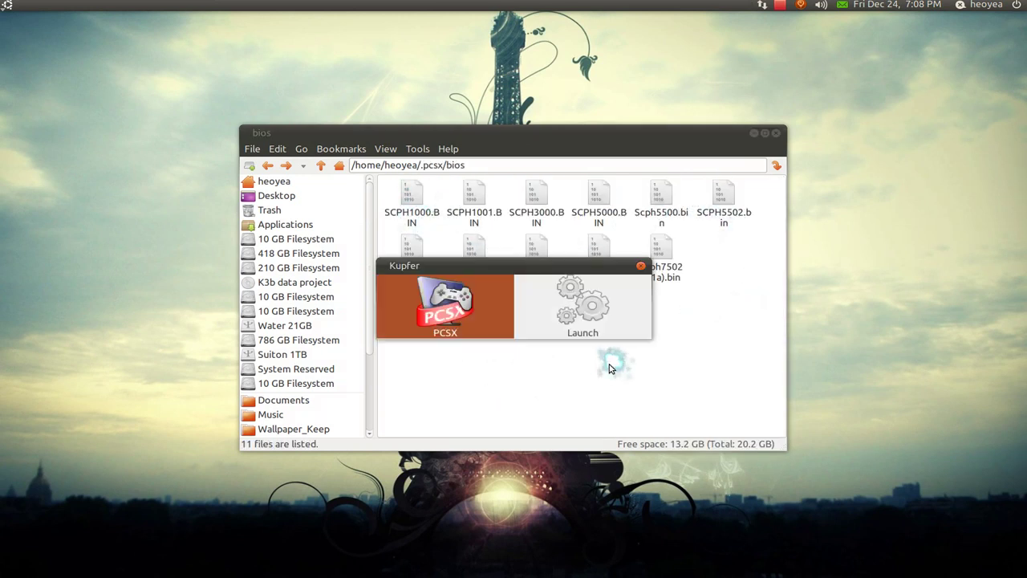
{"action": "type", "text": "pcs"}
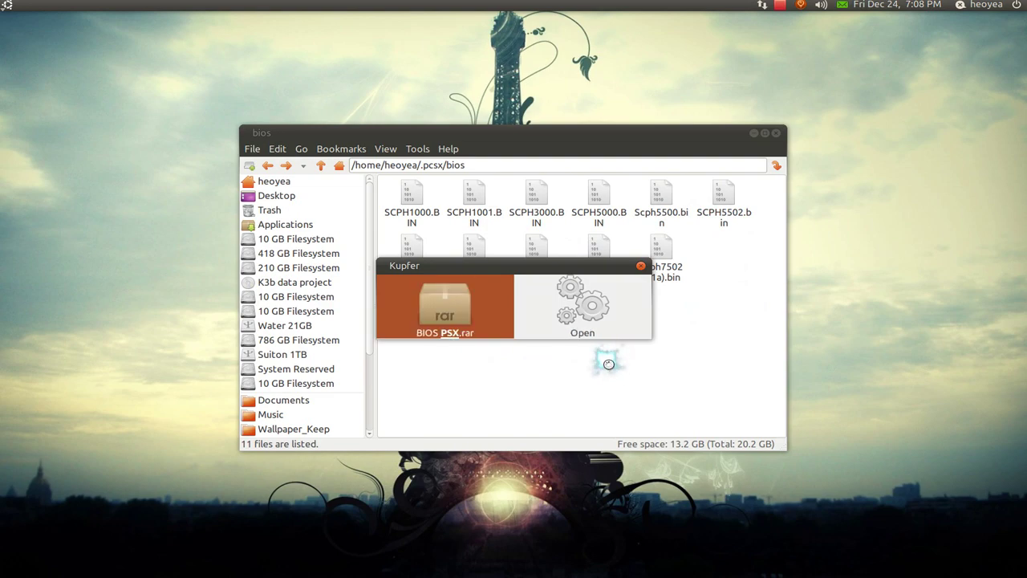
{"action": "type", "text": "x"}
{"action": "key", "text": "Return"}
{"action": "left_click_drag", "start_coordinate": [502, 108], "coordinate": [443, 204]}
{"action": "left_click", "coordinate": [786, 198]}
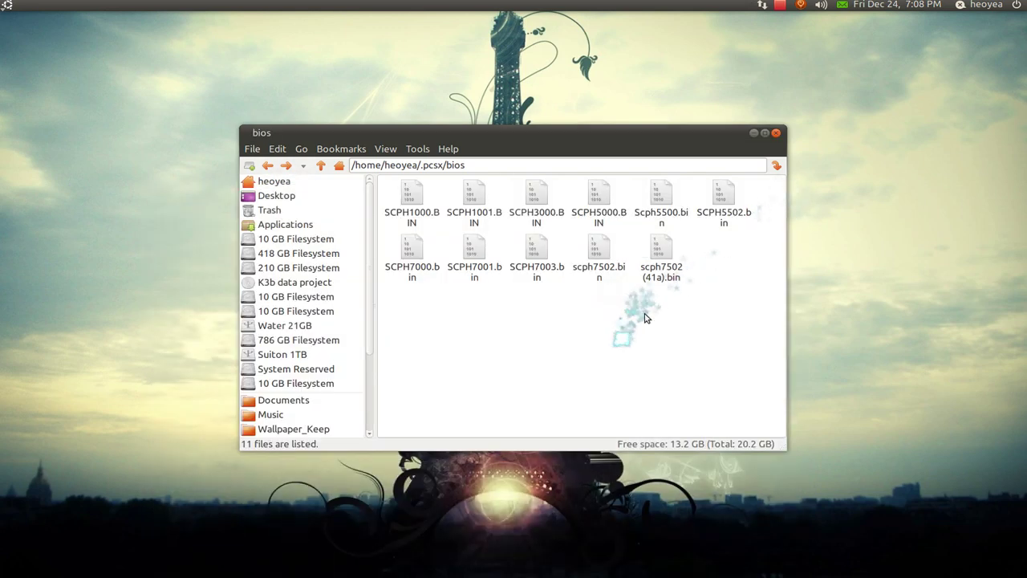
{"action": "left_click", "coordinate": [776, 133]}
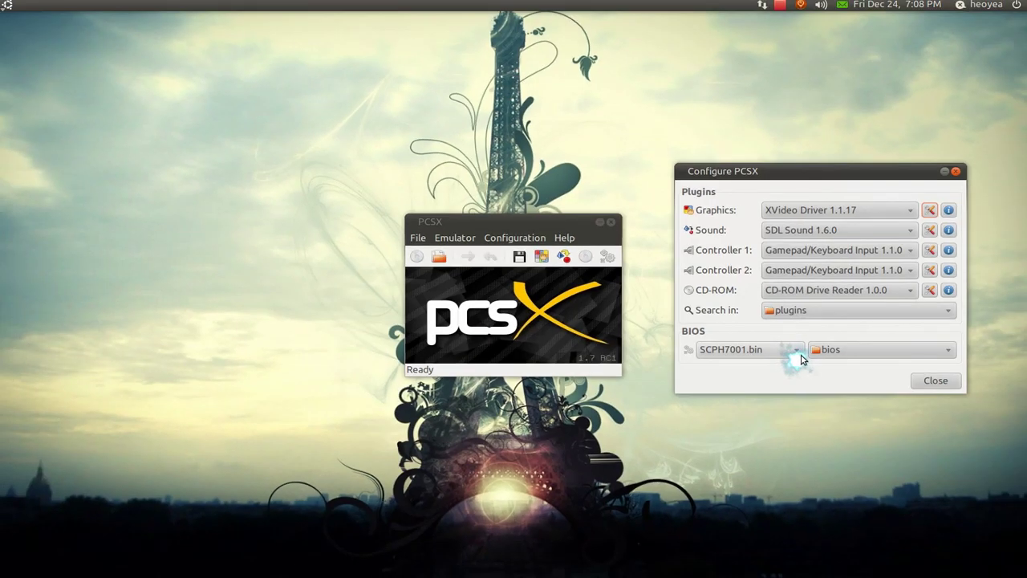
Choose SCPH7001.bin from the available BIOS files in the PCSX configuration.
{"action": "left_click", "coordinate": [801, 355]}
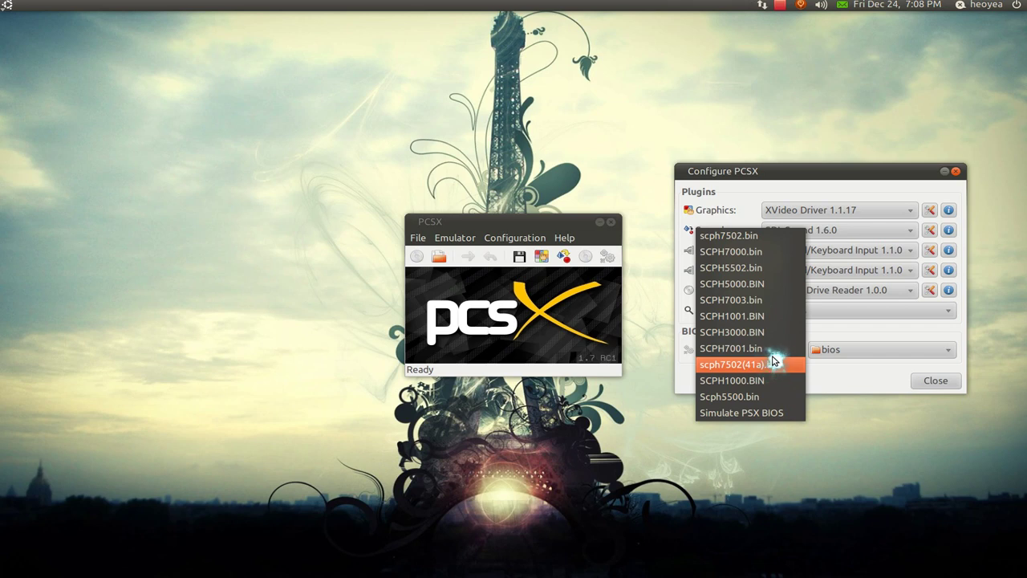
{"action": "left_click", "coordinate": [844, 382]}
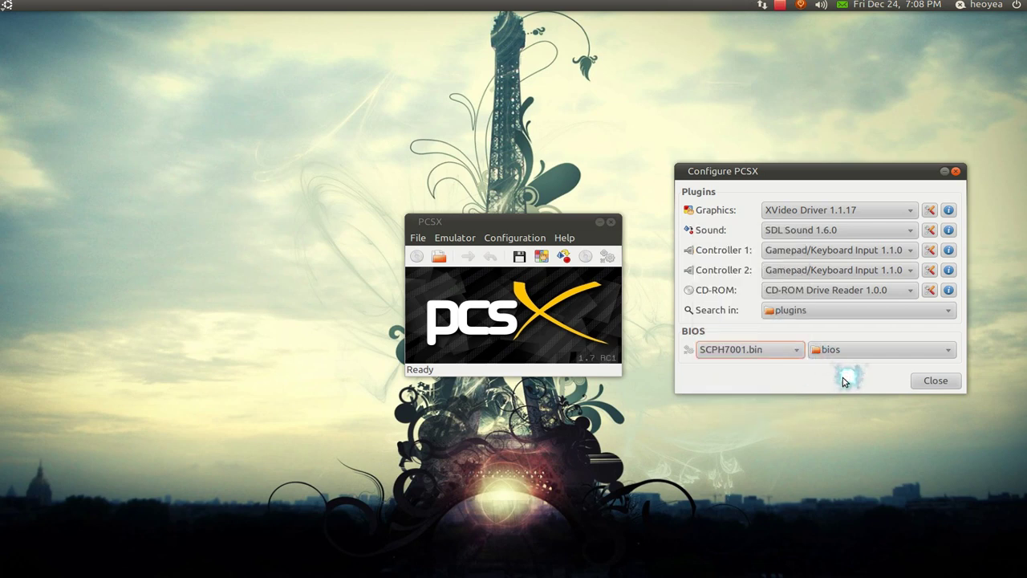
{"action": "left_click", "coordinate": [799, 356]}
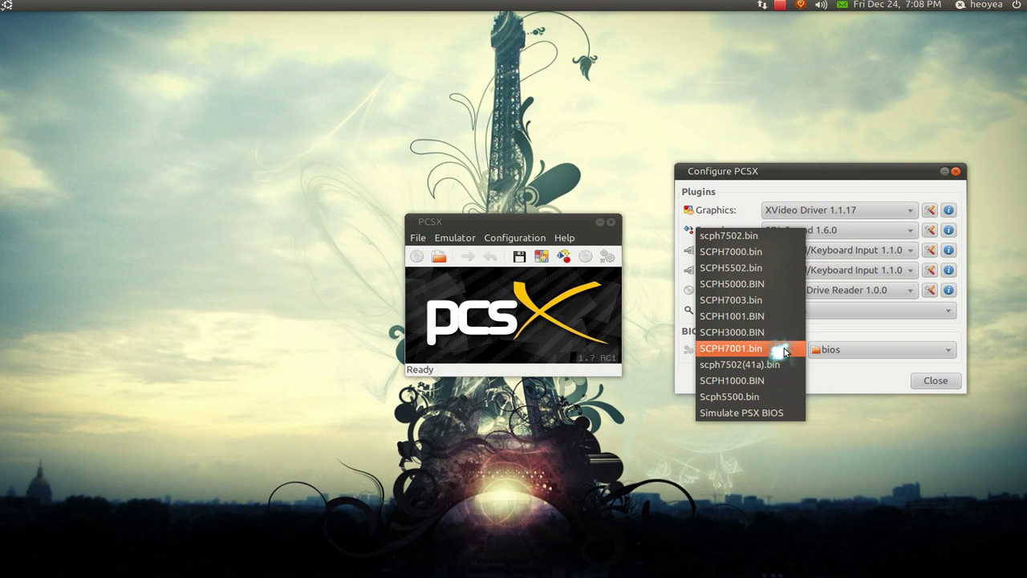
{"action": "left_click", "coordinate": [785, 352]}
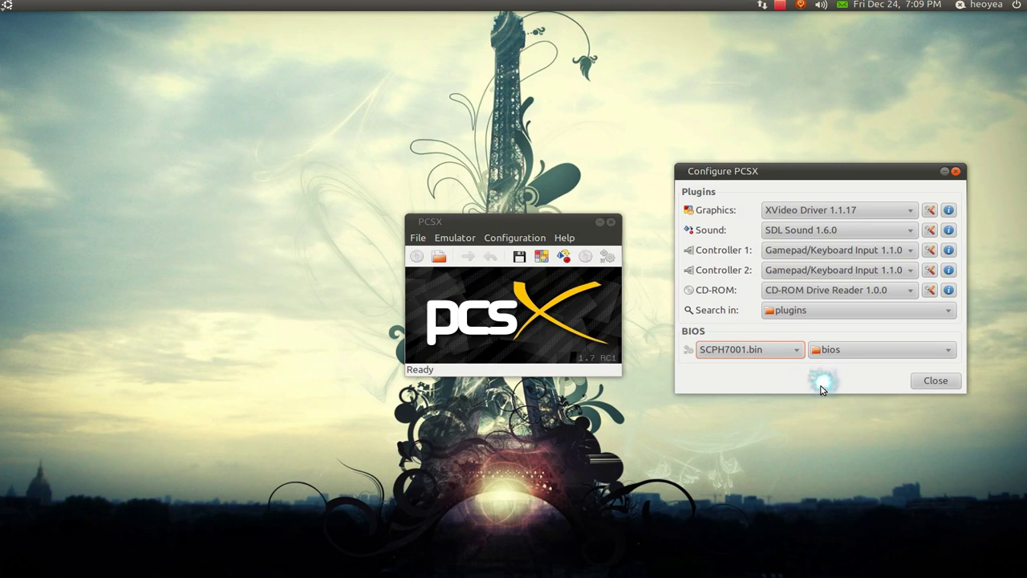
Review the graphics plugin's settings and its initial window size choices without changing them, then close the video configuration.
{"action": "left_click", "coordinate": [930, 210]}
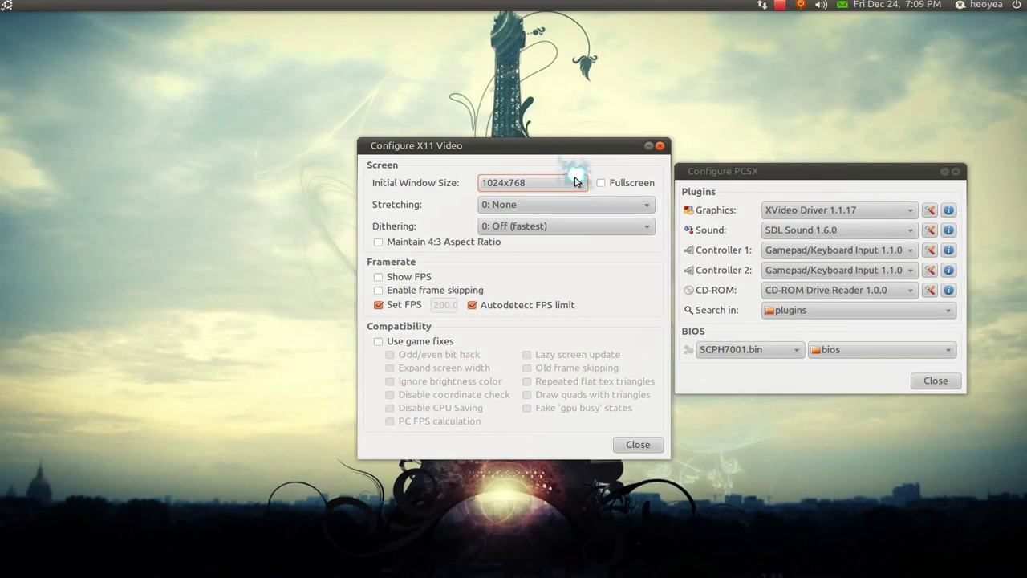
{"action": "left_click", "coordinate": [574, 182]}
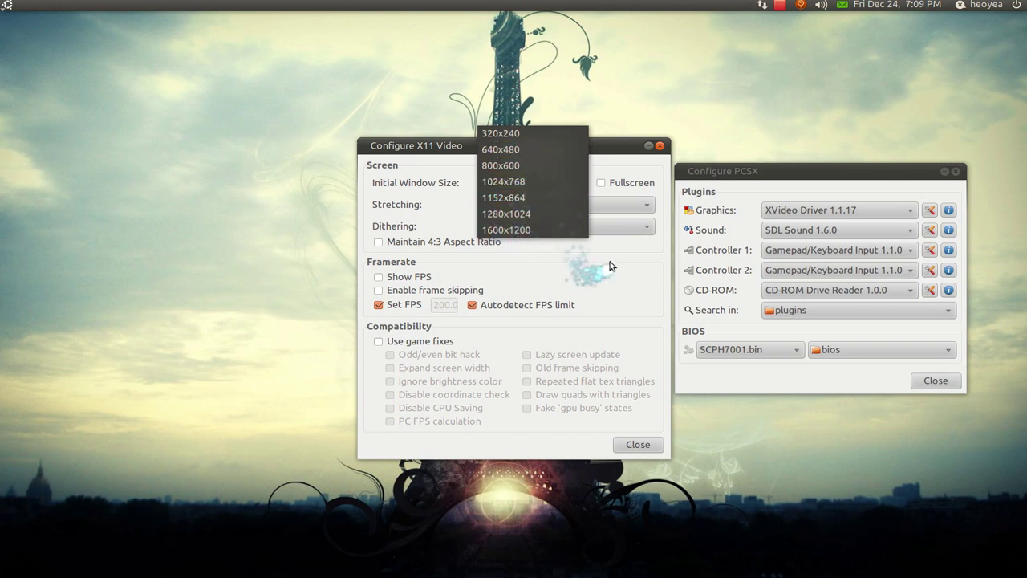
{"action": "left_click", "coordinate": [597, 285]}
{"action": "left_click", "coordinate": [637, 444]}
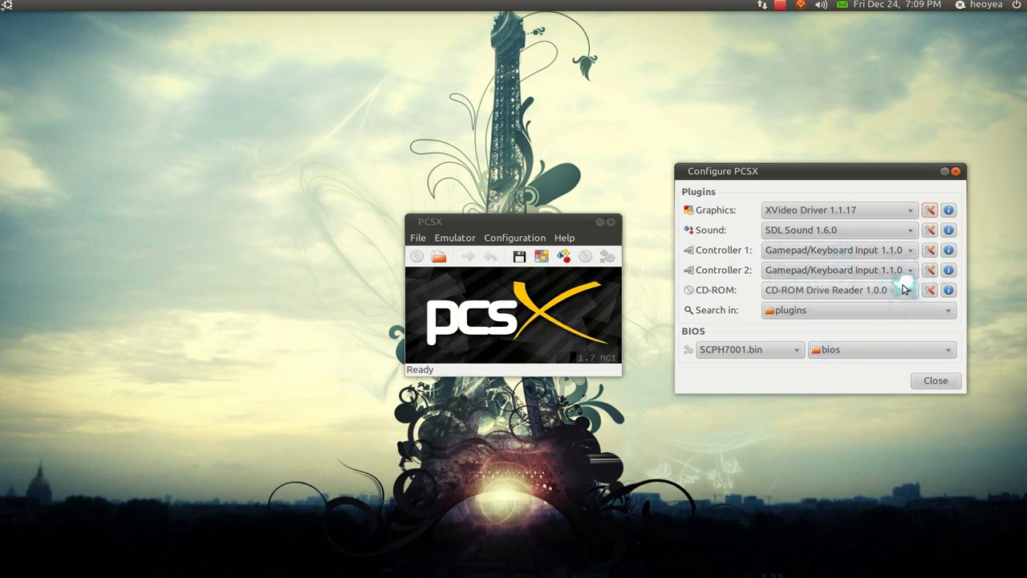
Open the Controller 1 input configuration and select 1: SAITEK P880 as its device.
{"action": "left_click", "coordinate": [929, 249]}
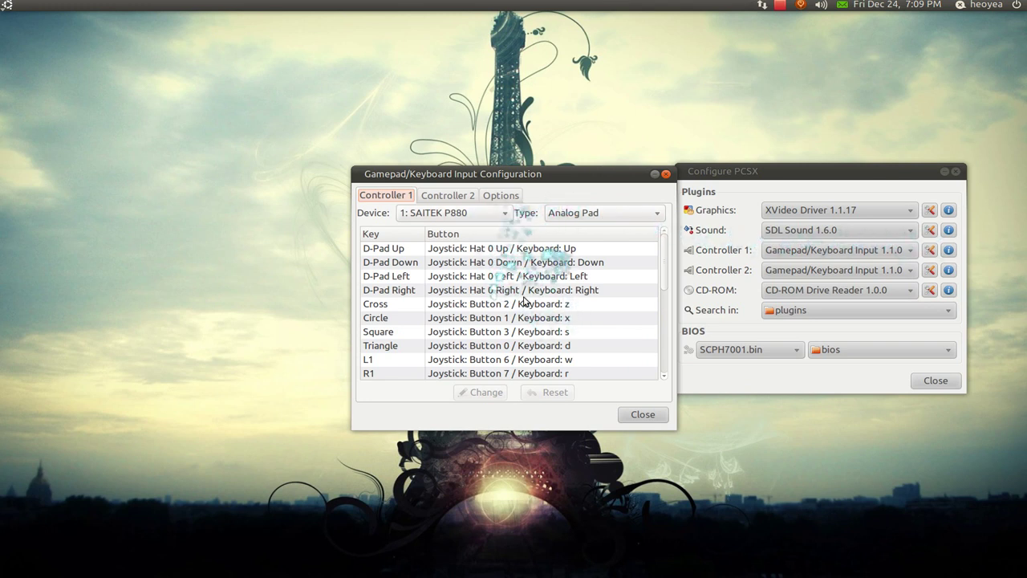
{"action": "left_click", "coordinate": [505, 218]}
{"action": "left_click", "coordinate": [505, 211]}
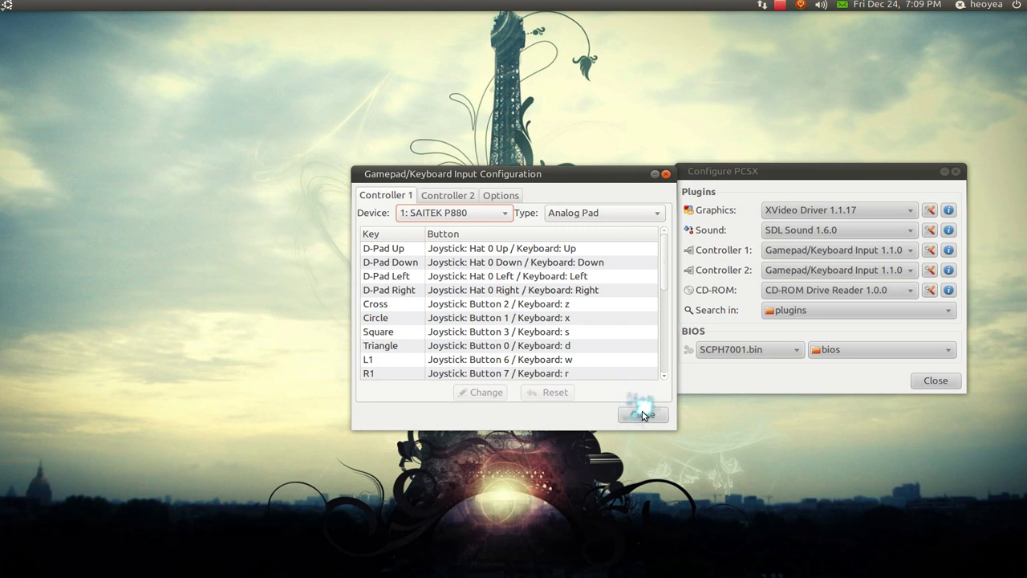
Compare the Controller 1 and Controller 2 settings, then close the input and plugin configuration windows.
{"action": "left_click", "coordinate": [438, 195]}
{"action": "left_click", "coordinate": [390, 195]}
{"action": "left_click", "coordinate": [439, 195]}
{"action": "left_click", "coordinate": [390, 195]}
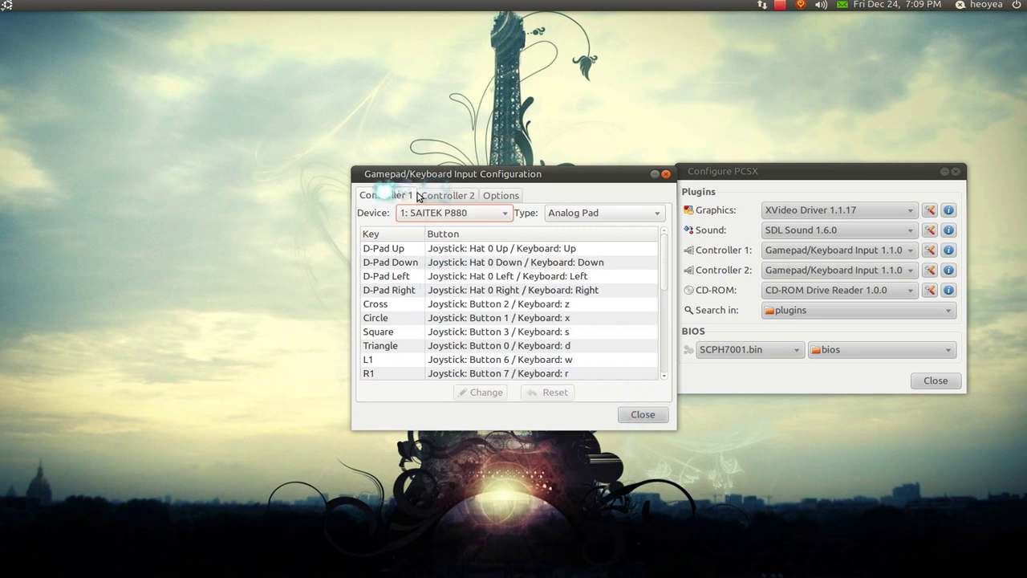
{"action": "left_click", "coordinate": [642, 414]}
{"action": "left_click", "coordinate": [932, 380]}
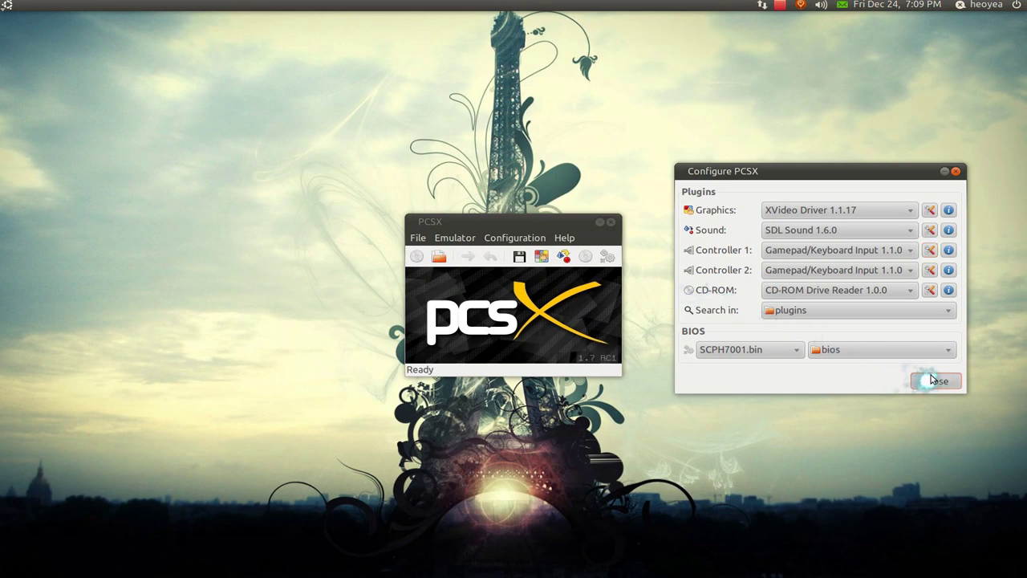
Open the netplay configuration, move it beside the main window to view it, and close it.
{"action": "left_click", "coordinate": [517, 238]}
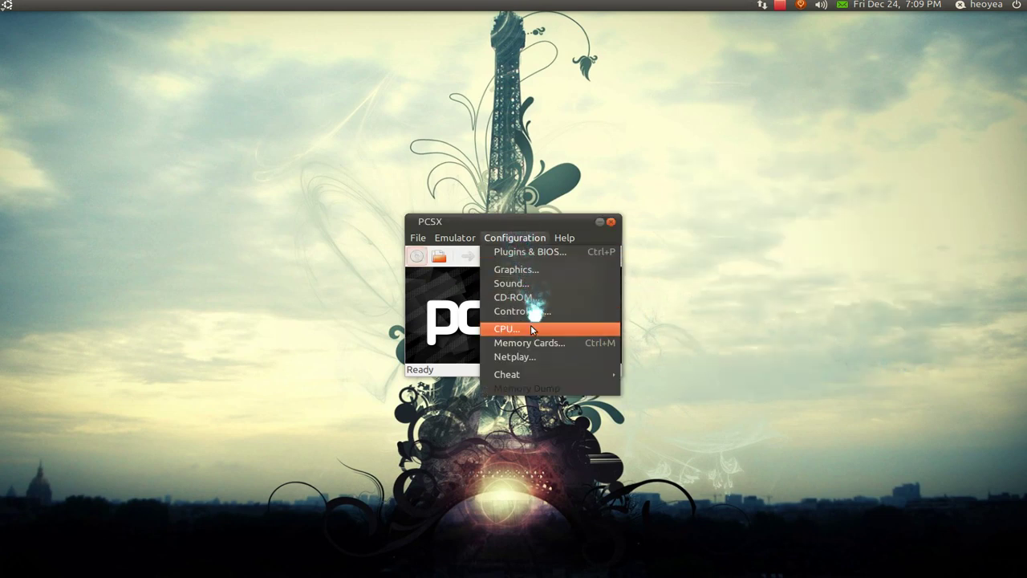
{"action": "left_click", "coordinate": [562, 358]}
{"action": "left_click_drag", "start_coordinate": [574, 245], "coordinate": [754, 231]}
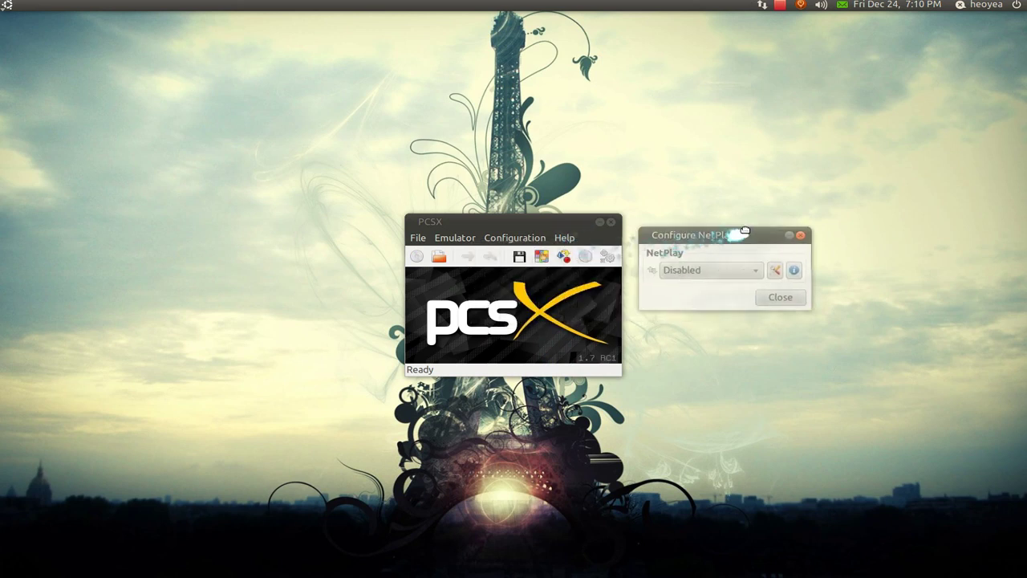
{"action": "left_click", "coordinate": [772, 298]}
{"action": "left_click", "coordinate": [515, 238]}
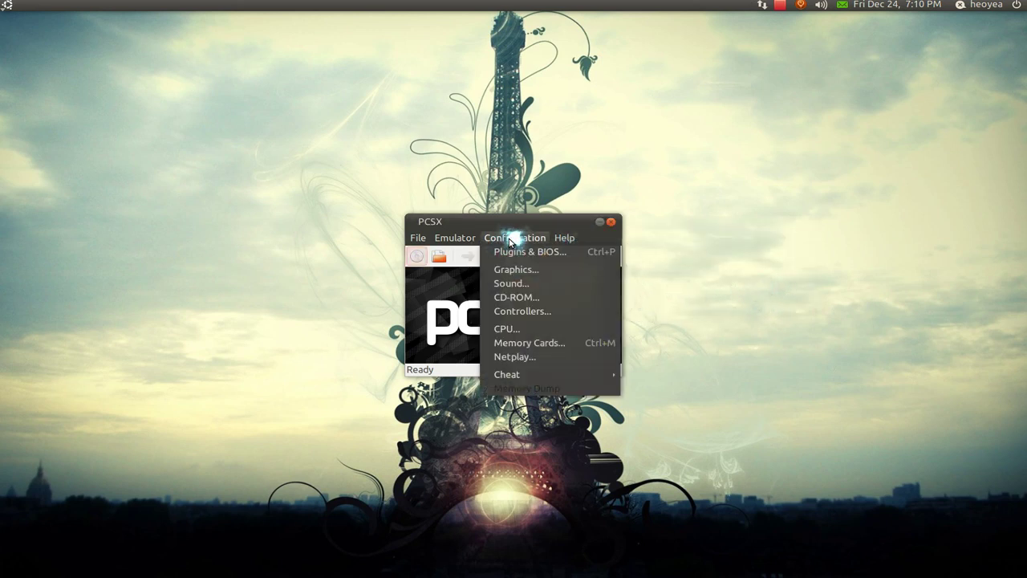
{"action": "mouse_move", "coordinate": [522, 374]}
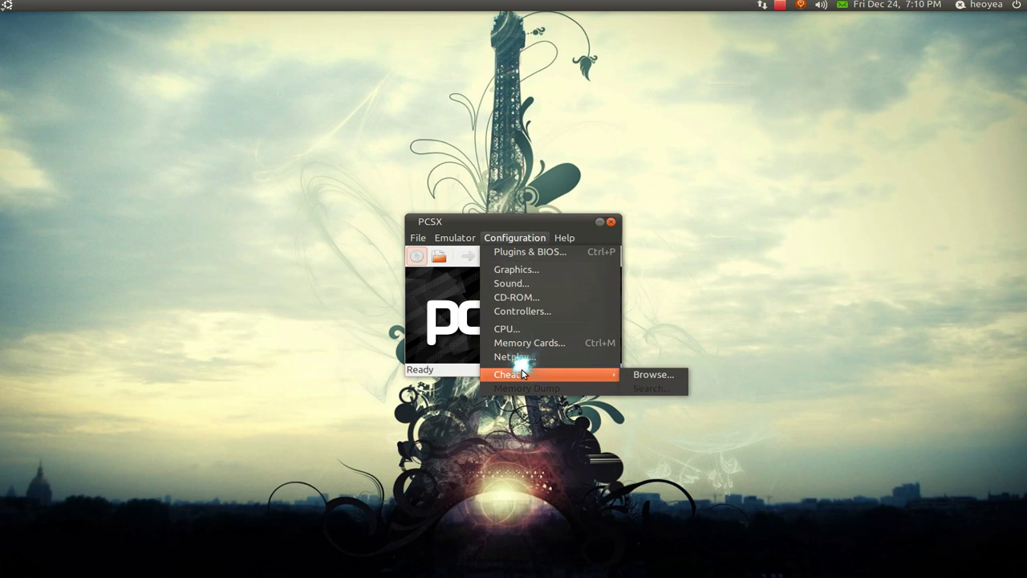
{"action": "left_click", "coordinate": [514, 237]}
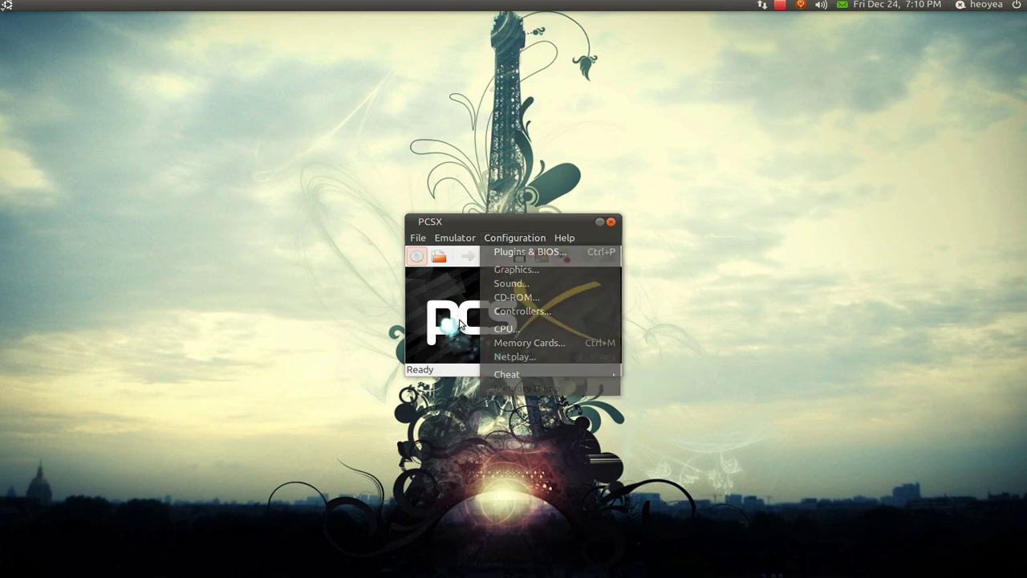
{"action": "left_click", "coordinate": [564, 239]}
{"action": "mouse_move", "coordinate": [446, 238]}
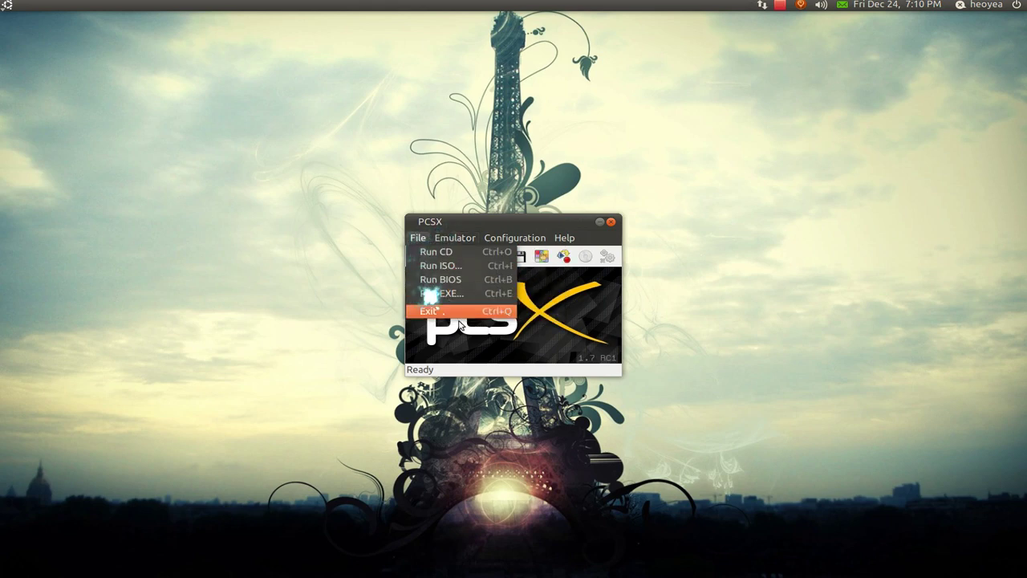
{"action": "left_click", "coordinate": [482, 353]}
{"action": "left_click", "coordinate": [418, 238]}
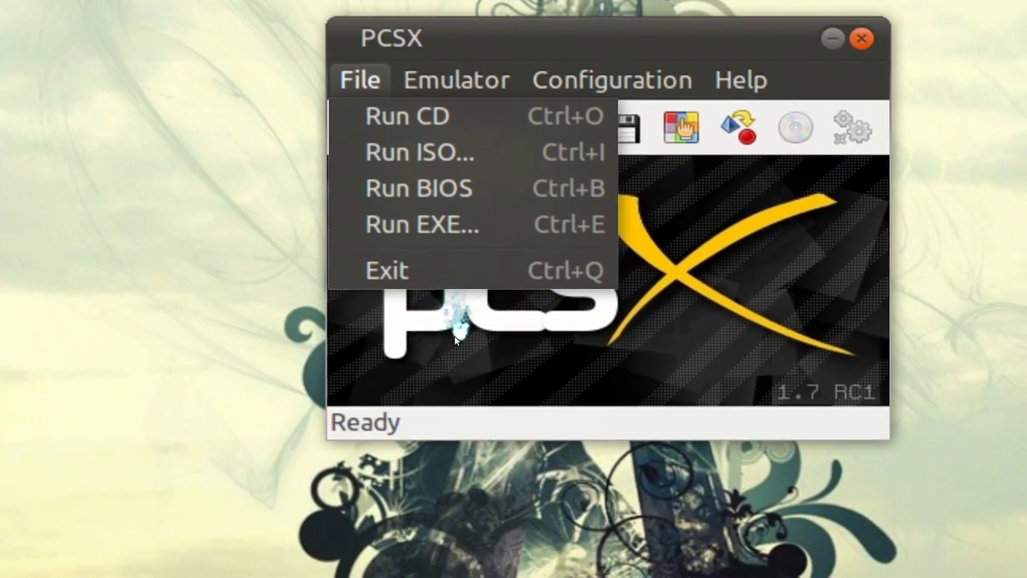
{"action": "left_click", "coordinate": [465, 394]}
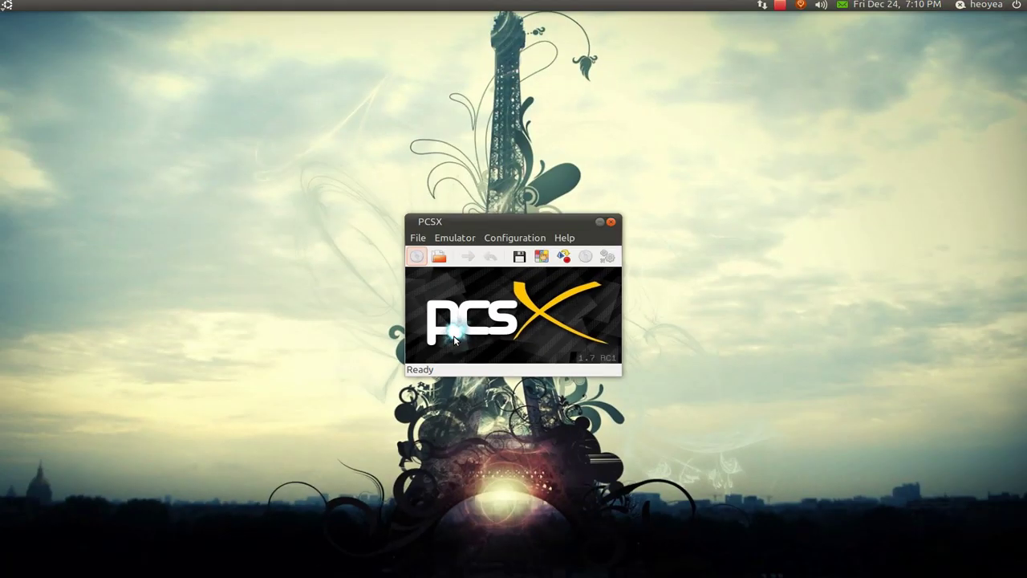
Run the disc image Playstation Tekken 3 NTSC USA.bin from the Tekken 3 subfolder of PSX, and move the game window toward the desktop's centre.
{"action": "left_click", "coordinate": [438, 258]}
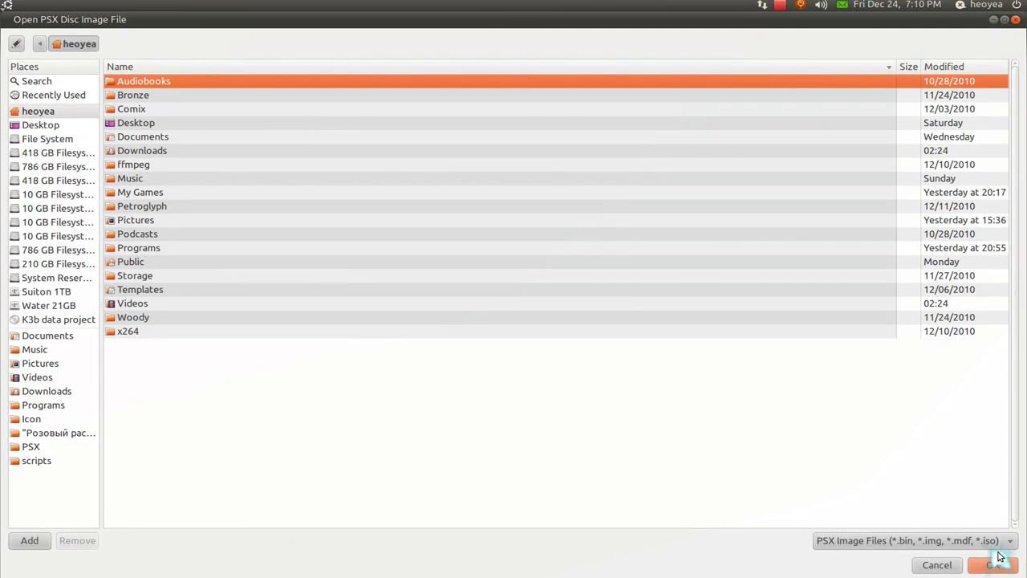
{"action": "left_click", "coordinate": [32, 446]}
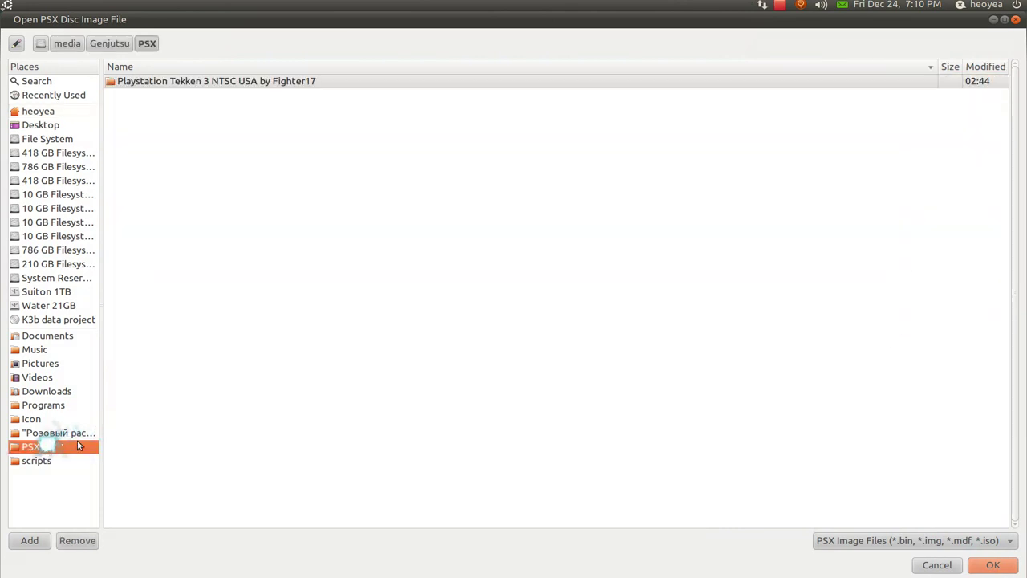
{"action": "left_click", "coordinate": [193, 84]}
{"action": "double_click", "coordinate": [192, 84]}
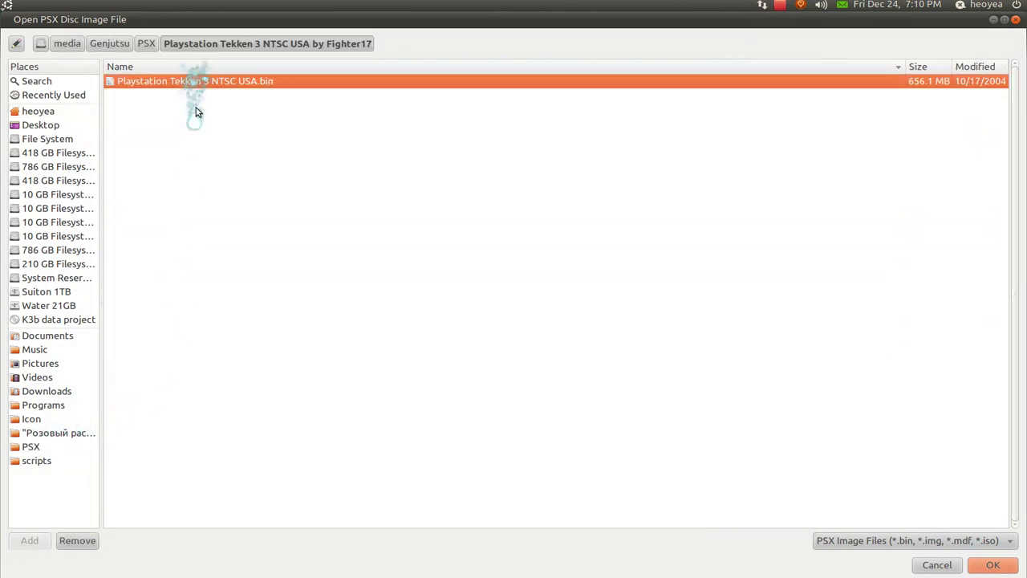
{"action": "double_click", "coordinate": [222, 78]}
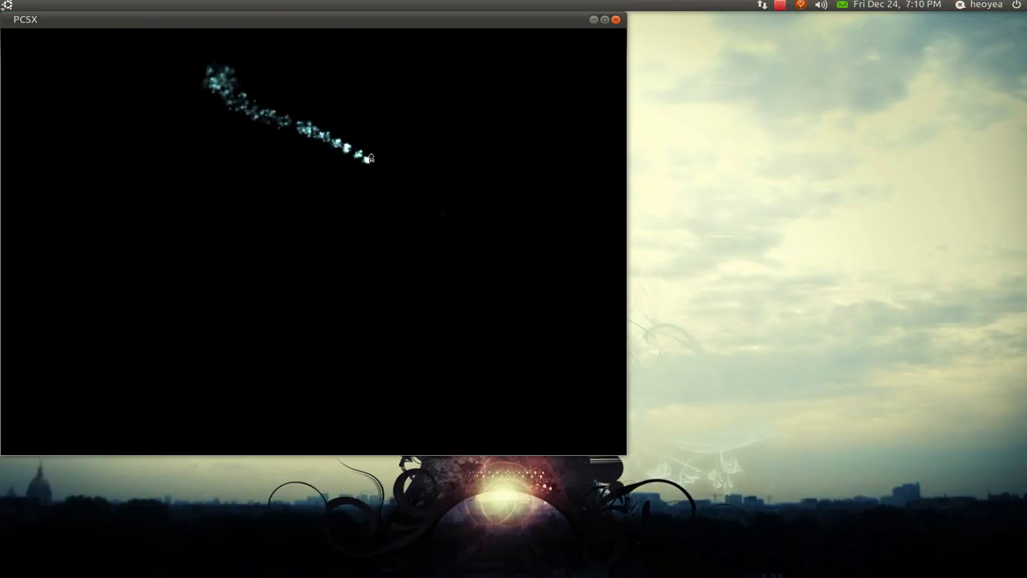
{"action": "left_click_drag", "start_coordinate": [407, 27], "coordinate": [655, 55]}
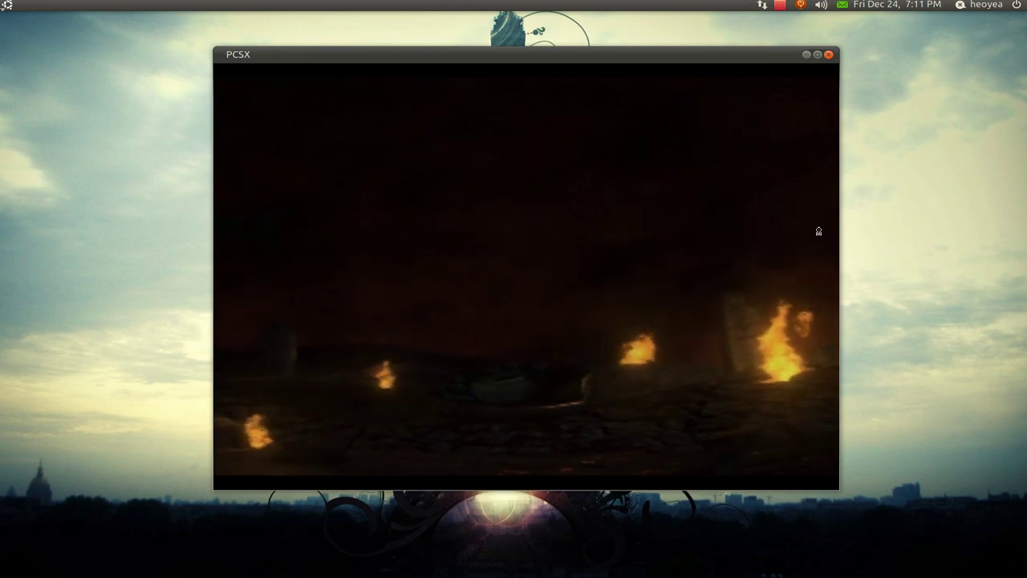
Skip the Tekken 3 intro, start Arcade Mode and choose Hwoarang as the player 1 fighter.
{"action": "key", "text": "Return"}
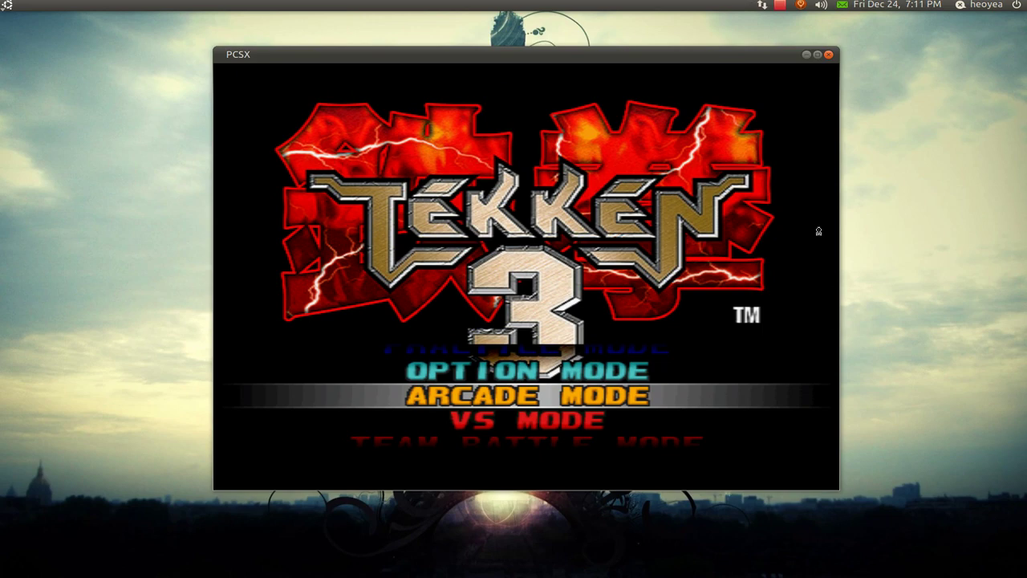
{"action": "key", "text": "Return"}
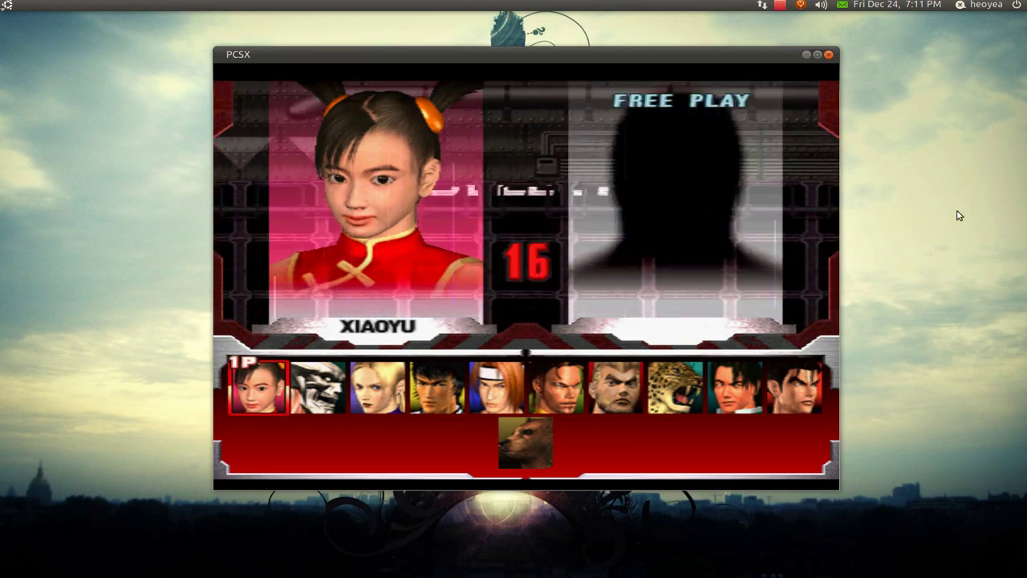
{"action": "key", "text": "Right"}
{"action": "key", "text": "Right"}
{"action": "key", "text": "Right"}
{"action": "key", "text": "Right"}
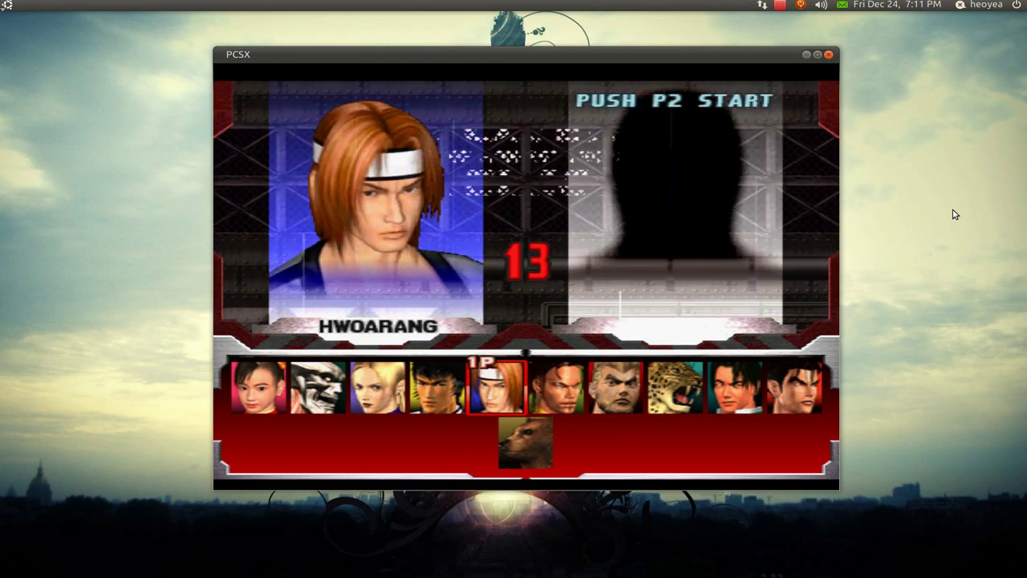
{"action": "key", "text": "x"}
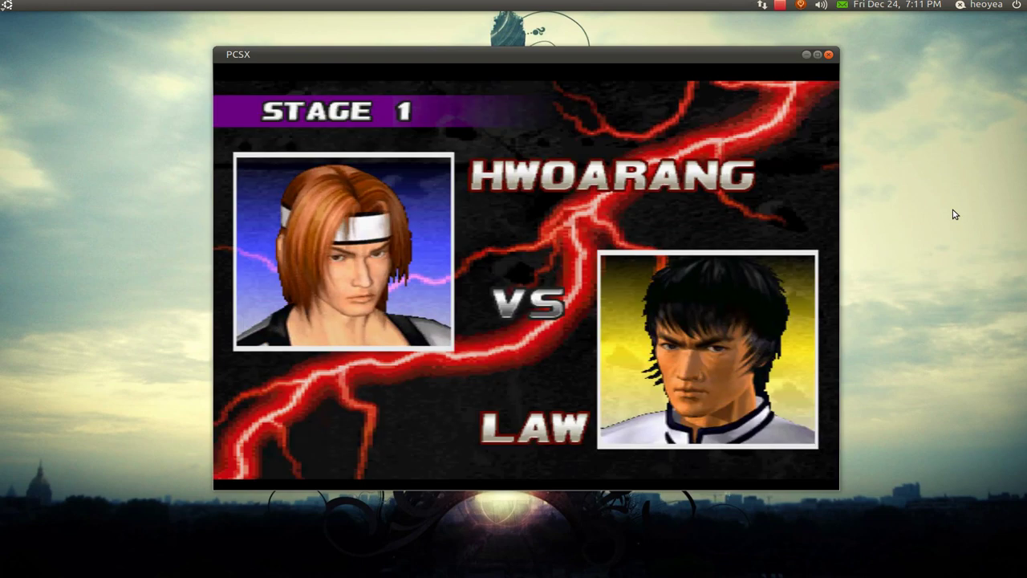